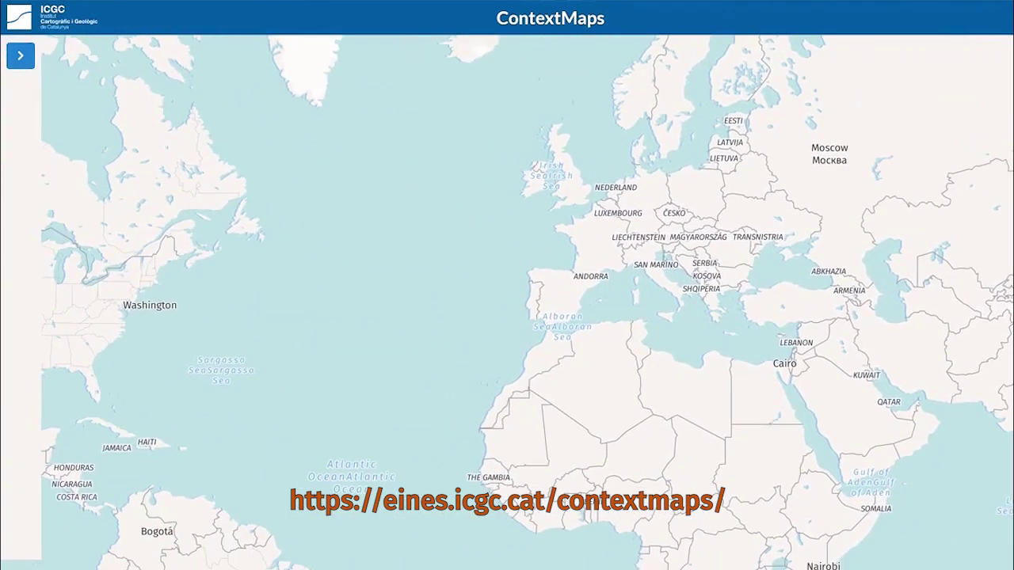
# Zoom from the world map into Catalonia and centre on Barcelona until city streets show
pyautogui.scroll(3, 520, 268)
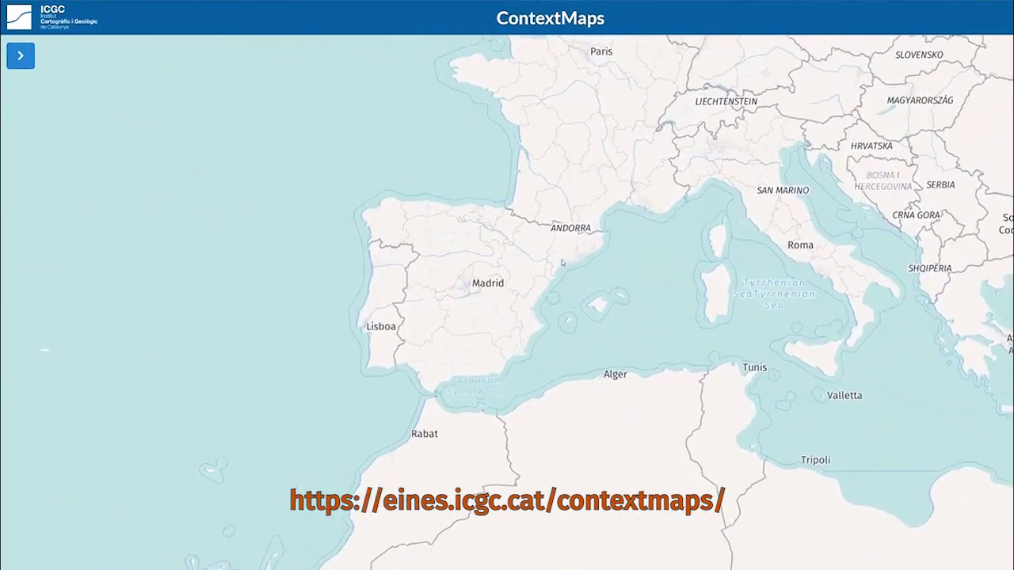
pyautogui.scroll(5, 598, 254)
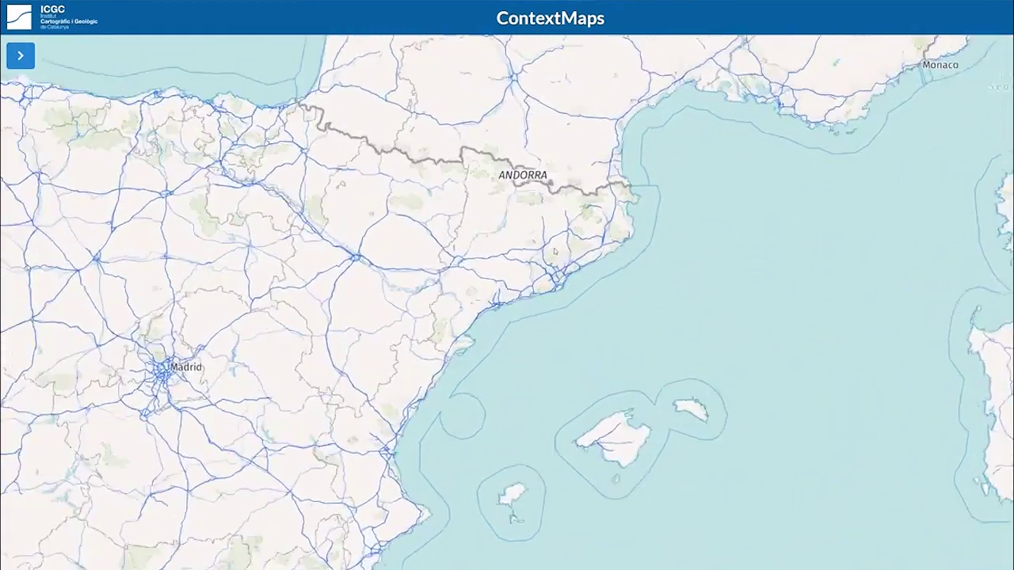
pyautogui.moveTo(554, 250); pyautogui.dragTo(557, 325)
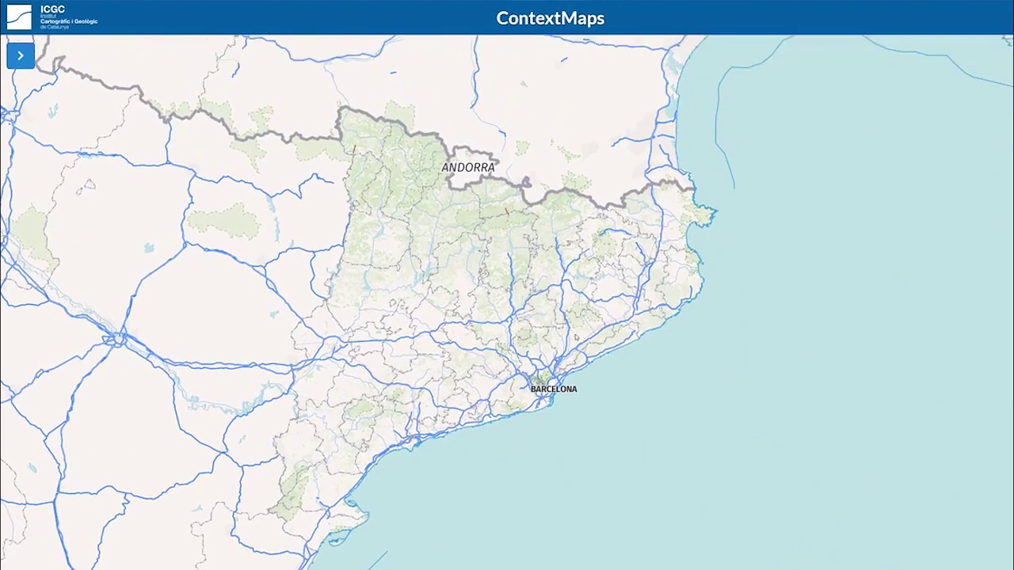
pyautogui.moveTo(539, 350); pyautogui.dragTo(561, 300)
pyautogui.scroll(2, 567, 316)
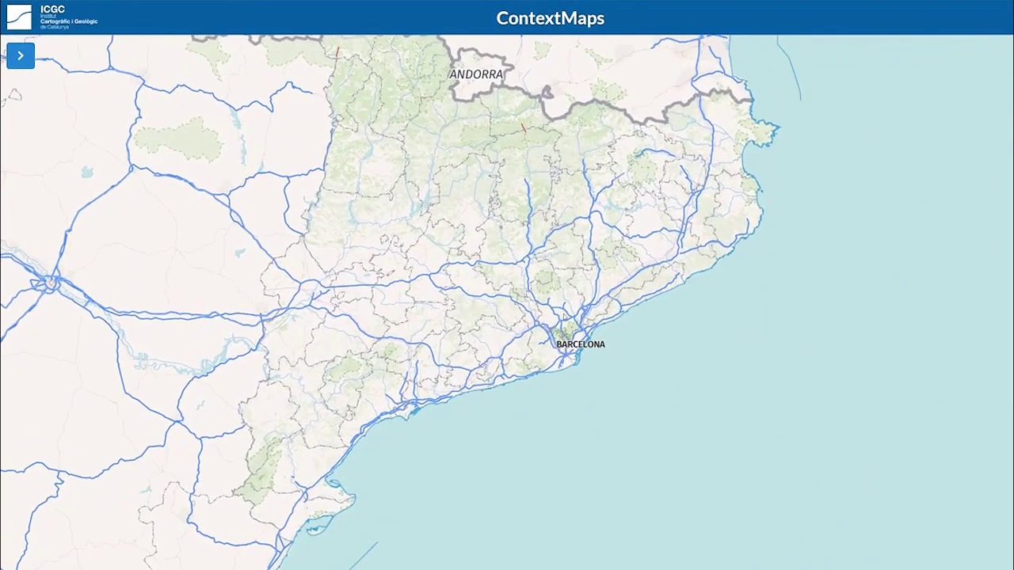
pyautogui.scroll(3, 602, 356)
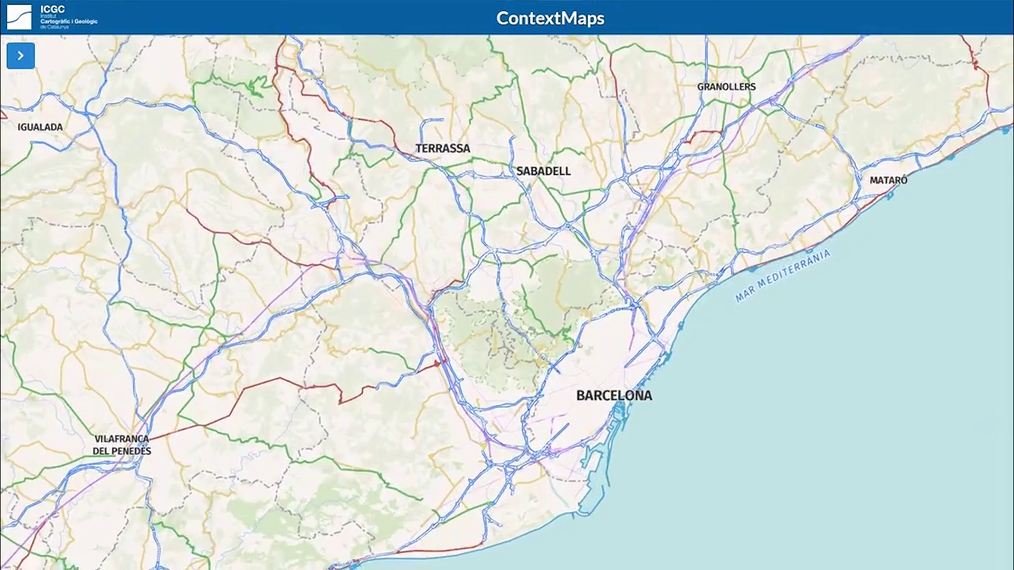
pyautogui.moveTo(602, 356); pyautogui.dragTo(544, 320)
pyautogui.scroll(3, 543, 316)
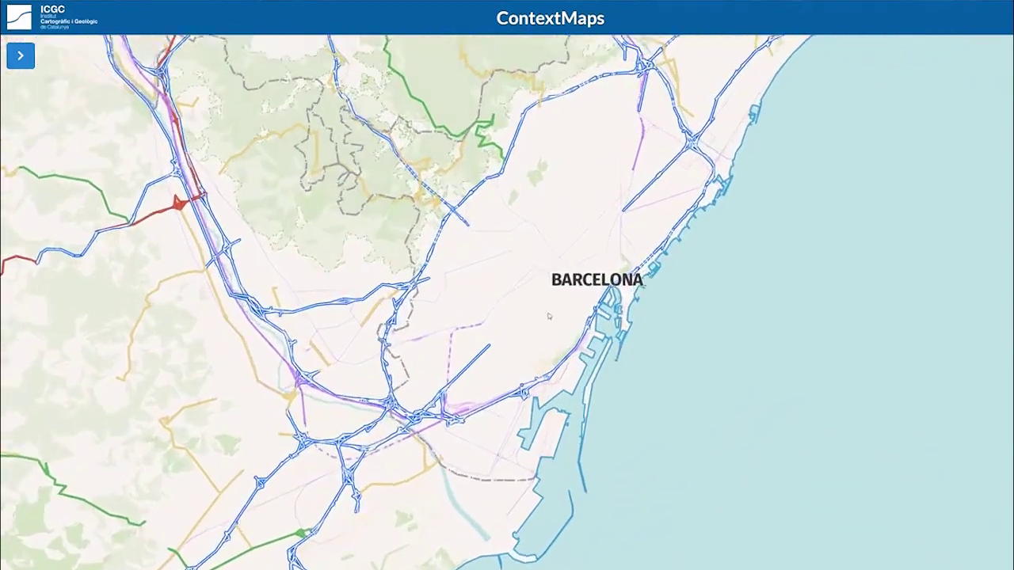
pyautogui.scroll(3, 587, 346)
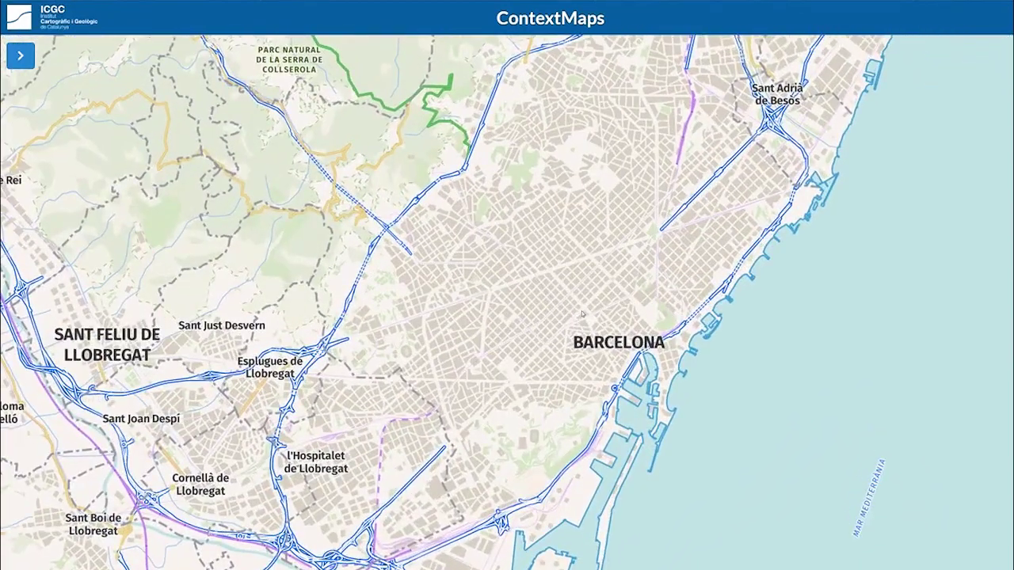
pyautogui.moveTo(612, 247); pyautogui.dragTo(590, 341)
pyautogui.scroll(2, 578, 322)
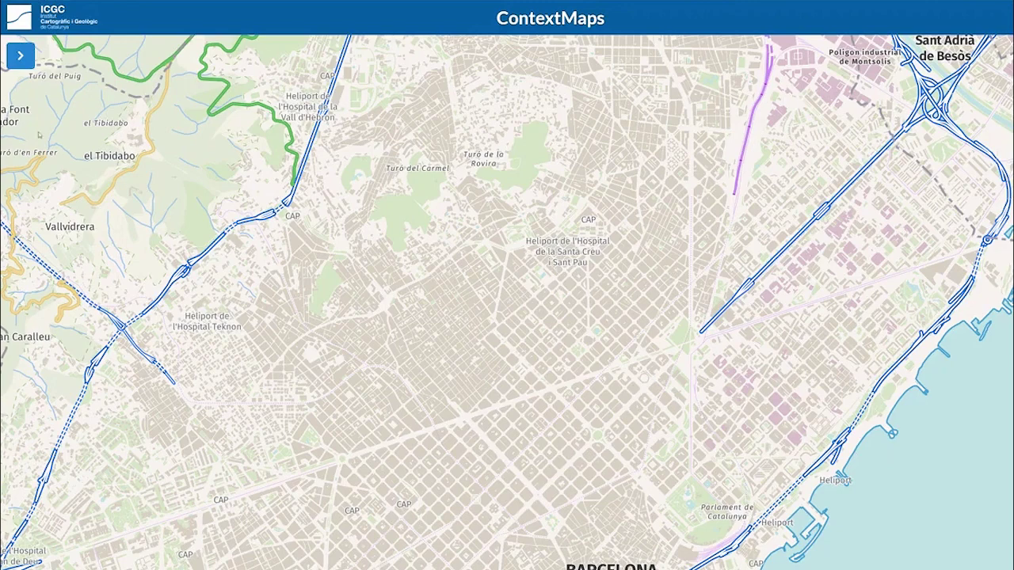
# Preview the light-grey, aerial-photo and dark predefined map styles, then zoom out slightly
pyautogui.click(27, 56)
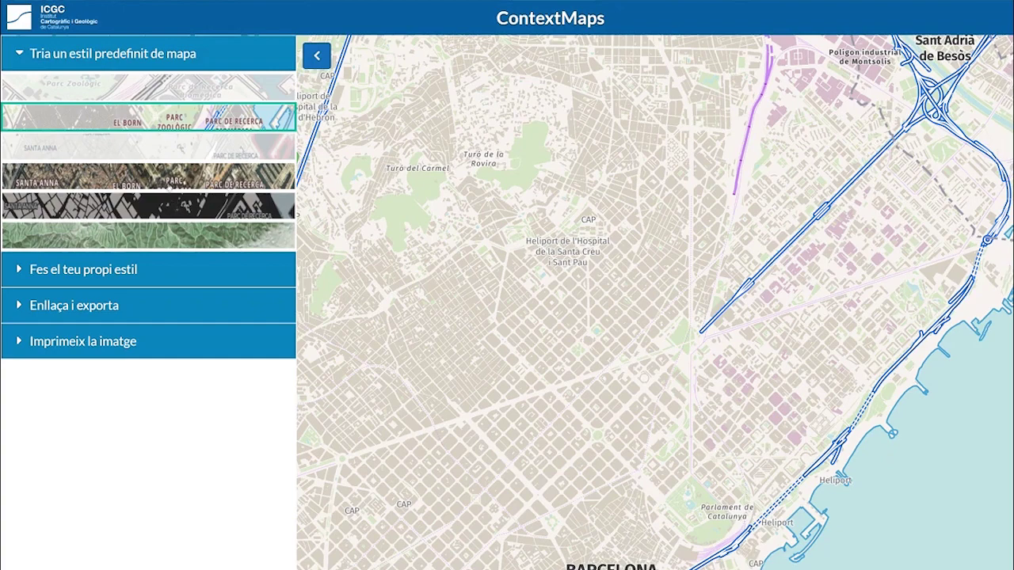
pyautogui.click(166, 154)
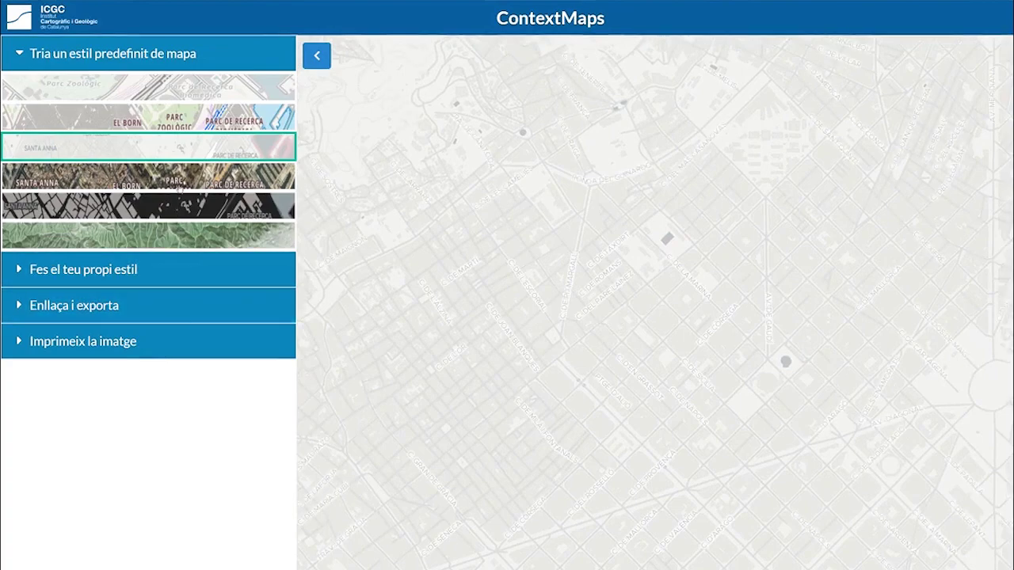
pyautogui.click(180, 188)
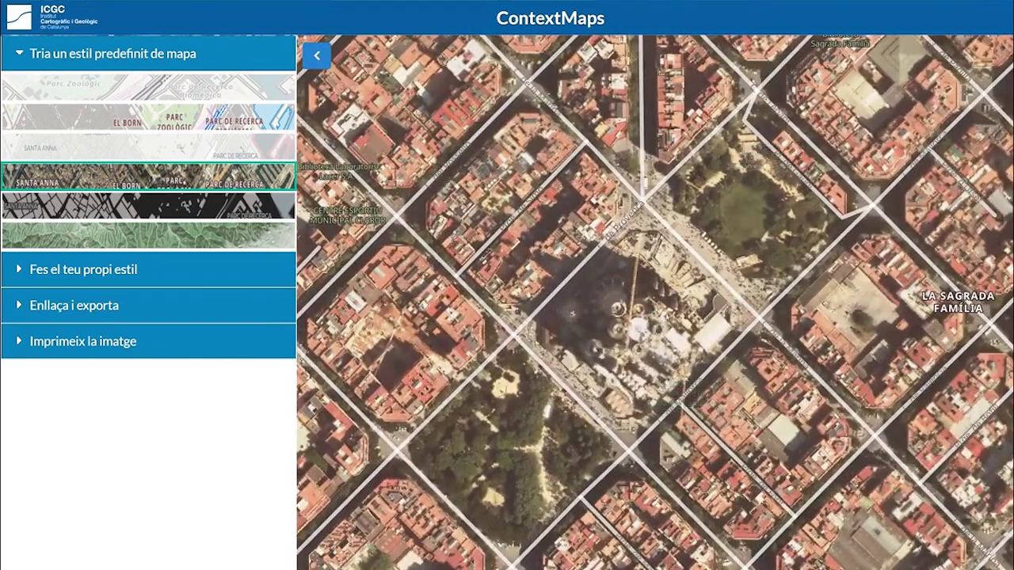
pyautogui.click(148, 205)
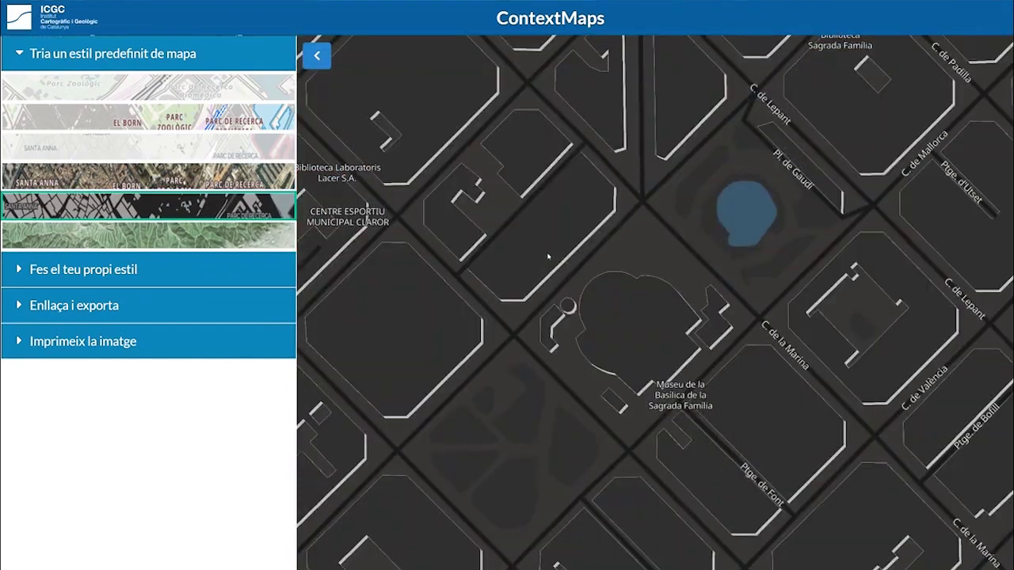
pyautogui.scroll(-3, 546, 252)
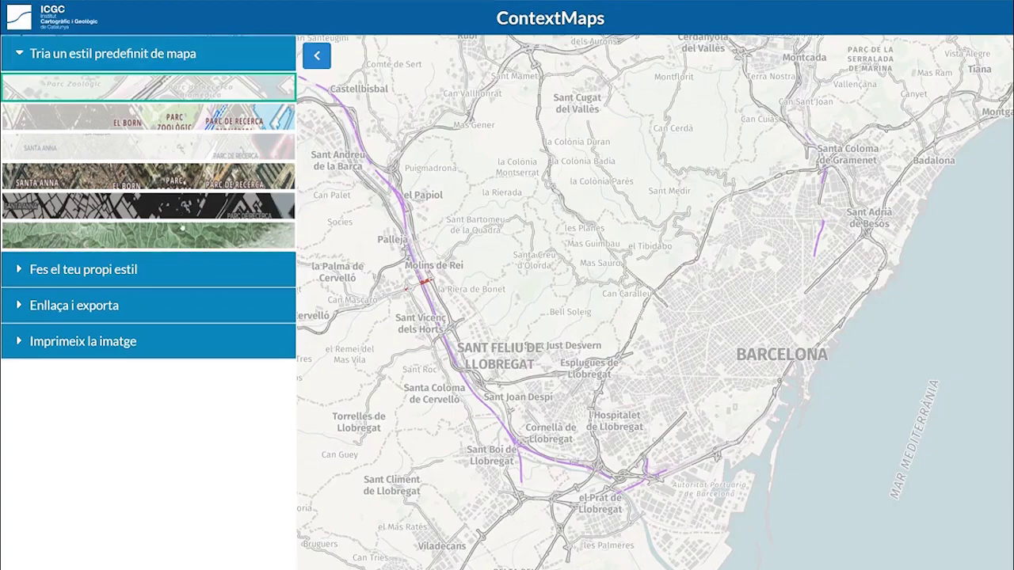
# In 'Fes el teu propi estil', set the FONS background colour to #E5DED9
pyautogui.click(115, 273)
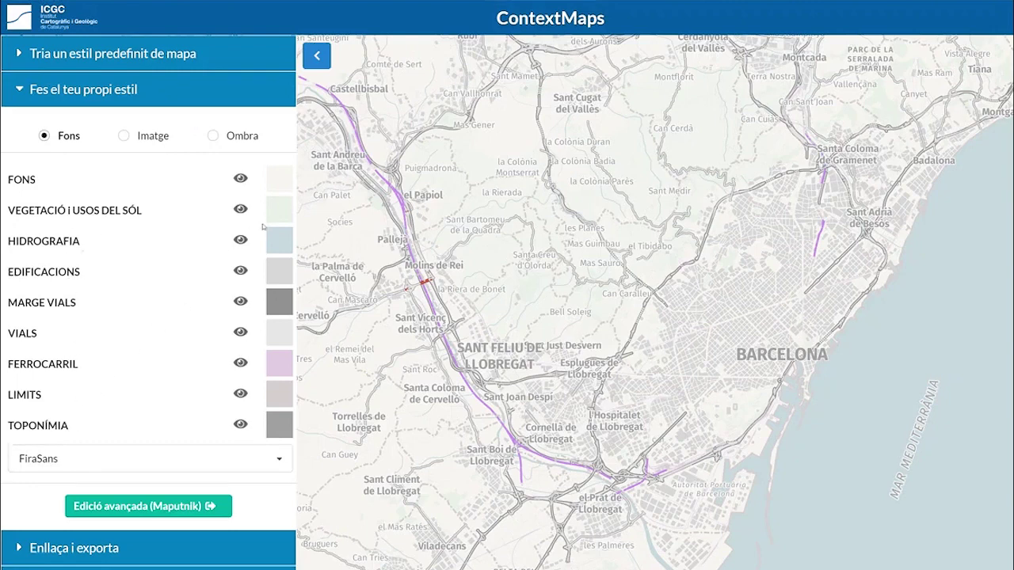
pyautogui.click(283, 185)
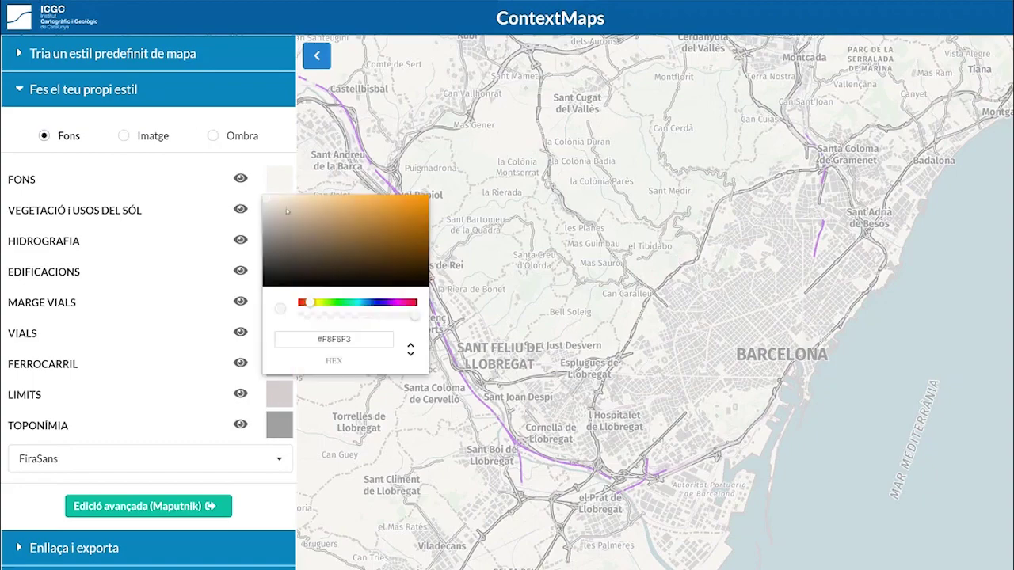
pyautogui.click(277, 220)
pyautogui.moveTo(277, 220)
pyautogui.mouseDown()
pyautogui.moveTo(293, 201)
pyautogui.moveTo(272, 206)
pyautogui.mouseUp()
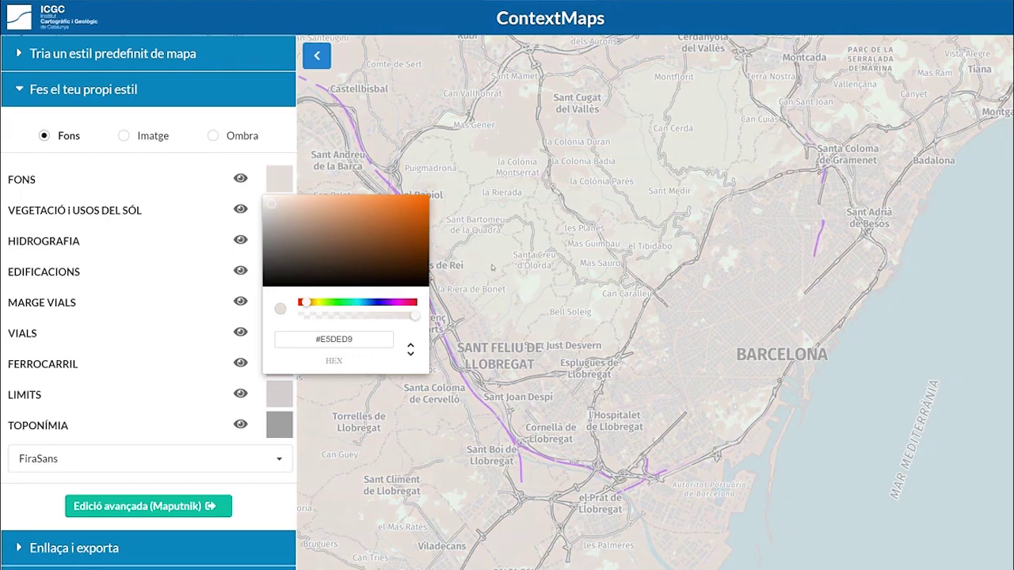
pyautogui.click(45, 215)
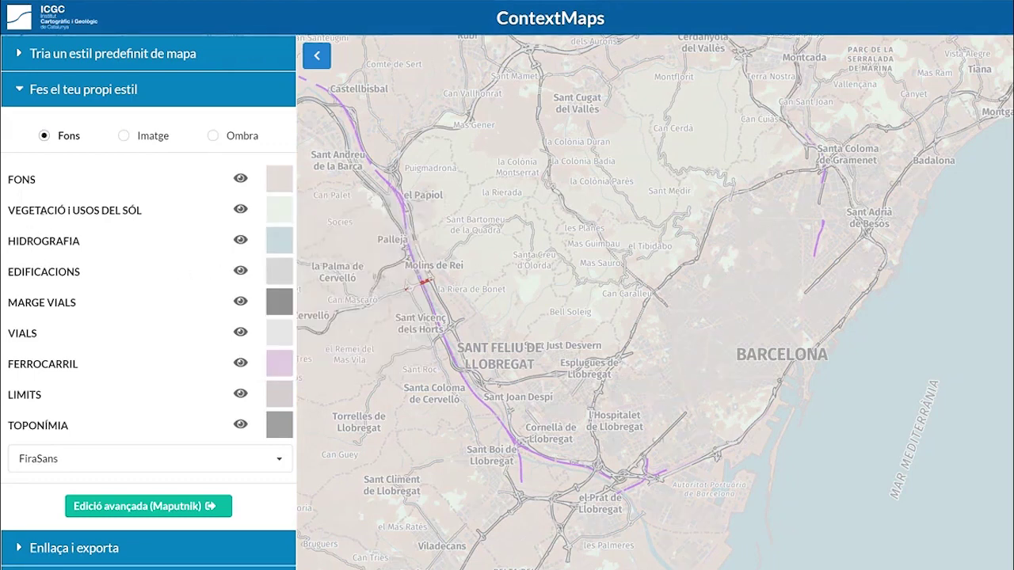
# Tint the vegetation layer green
pyautogui.click(279, 211)
pyautogui.moveTo(332, 244); pyautogui.dragTo(294, 249)
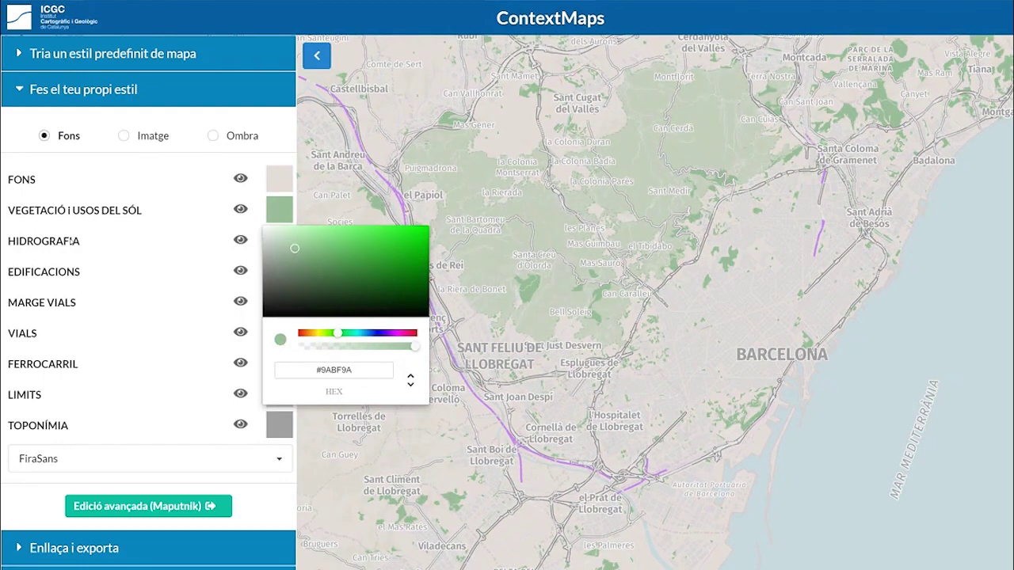
pyautogui.click(254, 304)
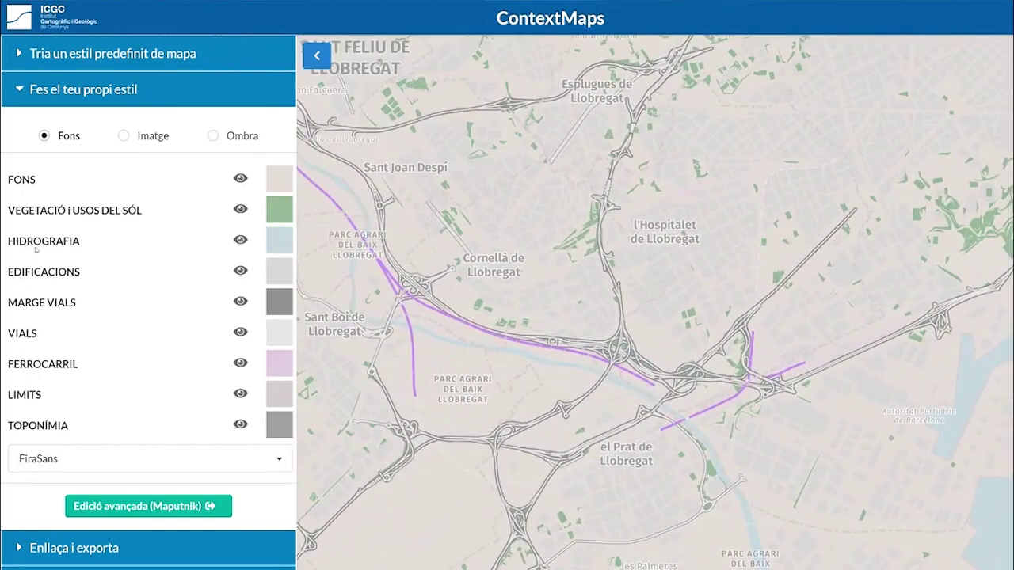
# Set the HIDROGRAFIA water layer to light blue #89C9D3
pyautogui.click(281, 242)
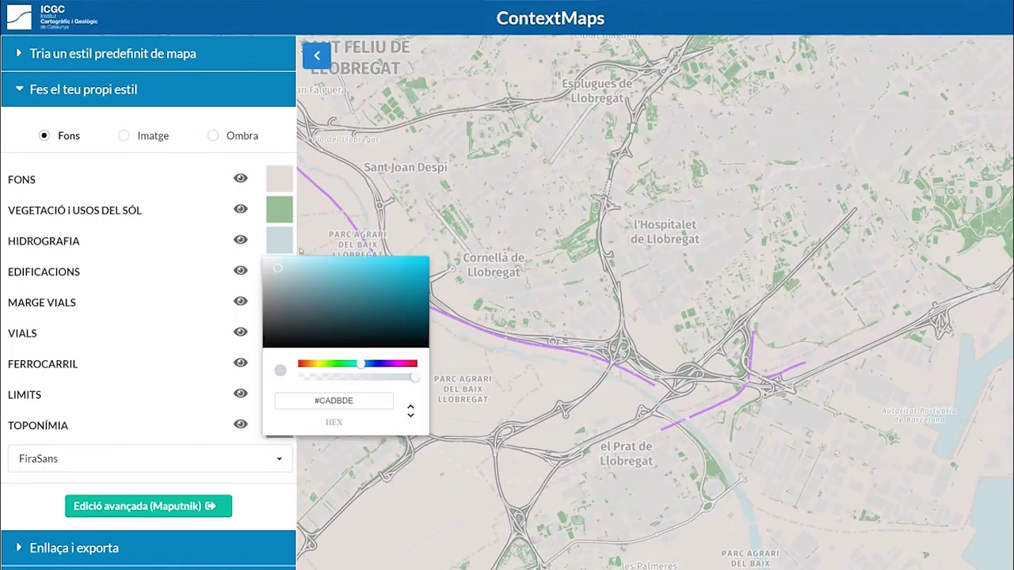
pyautogui.click(336, 278)
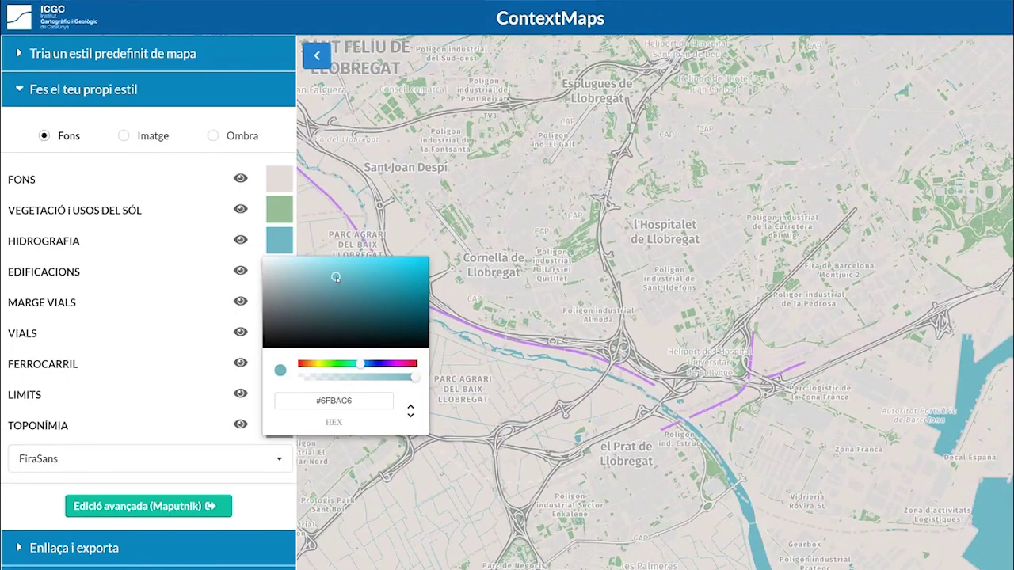
pyautogui.moveTo(336, 278); pyautogui.dragTo(321, 272)
pyautogui.moveTo(564, 281); pyautogui.dragTo(629, 229)
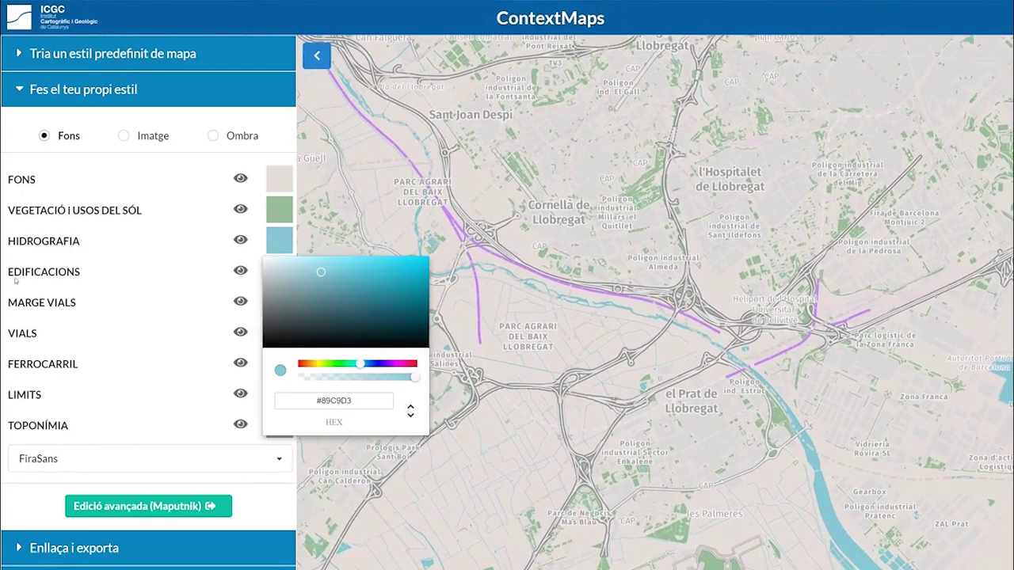
pyautogui.click(32, 304)
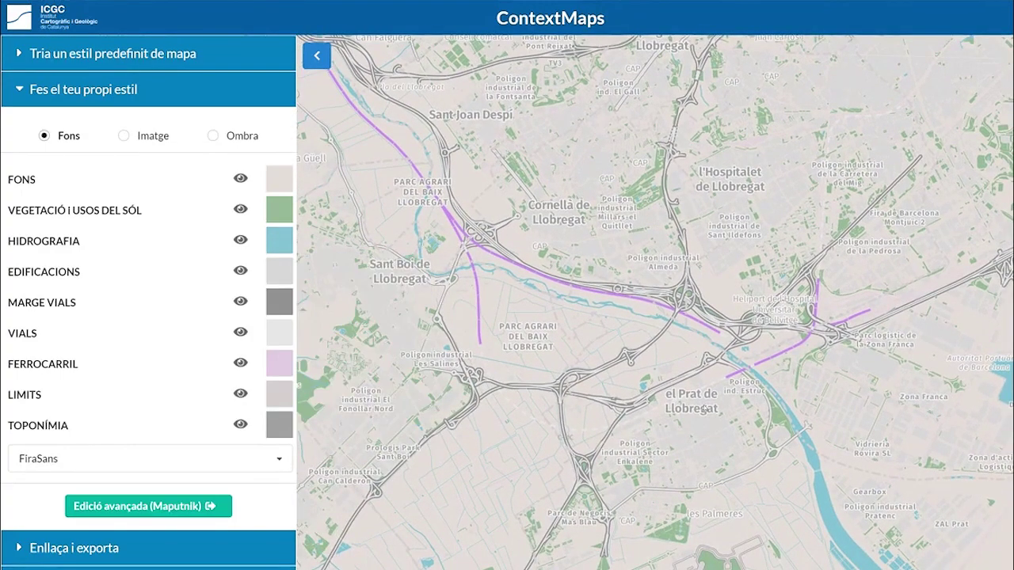
pyautogui.scroll(2, 705, 408)
# Centre El Prat de Llobregat and set the MARGE VIALS road edges to pink #DB9B9B
pyautogui.moveTo(698, 379); pyautogui.dragTo(632, 323)
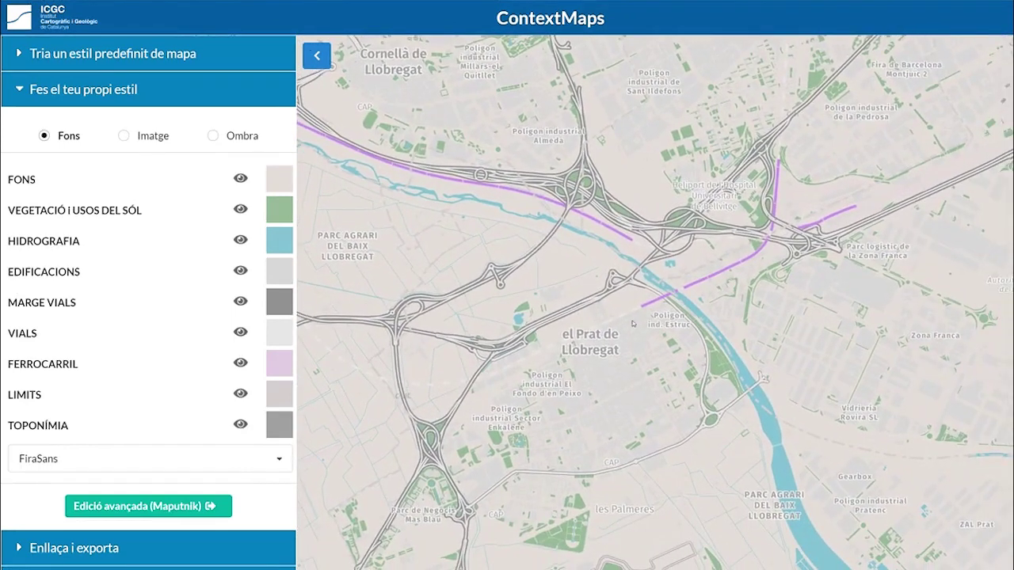
pyautogui.click(281, 308)
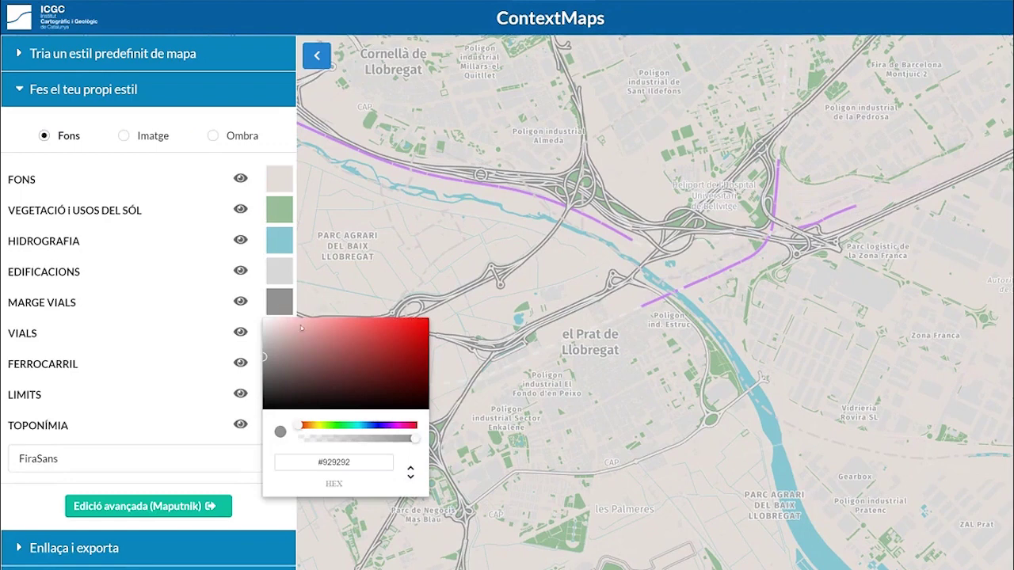
pyautogui.click(299, 355)
pyautogui.moveTo(298, 355); pyautogui.dragTo(312, 331)
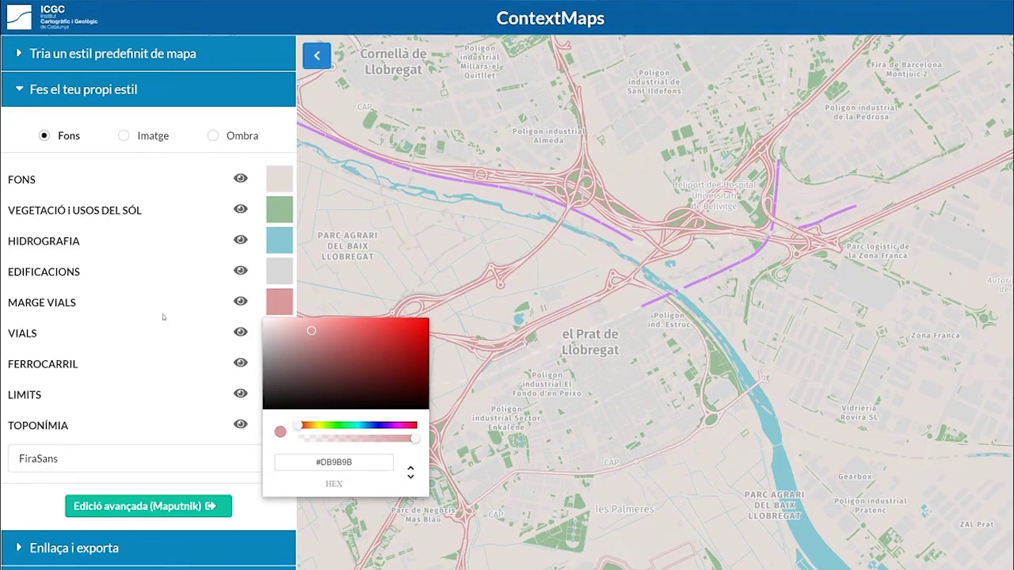
pyautogui.click(291, 279)
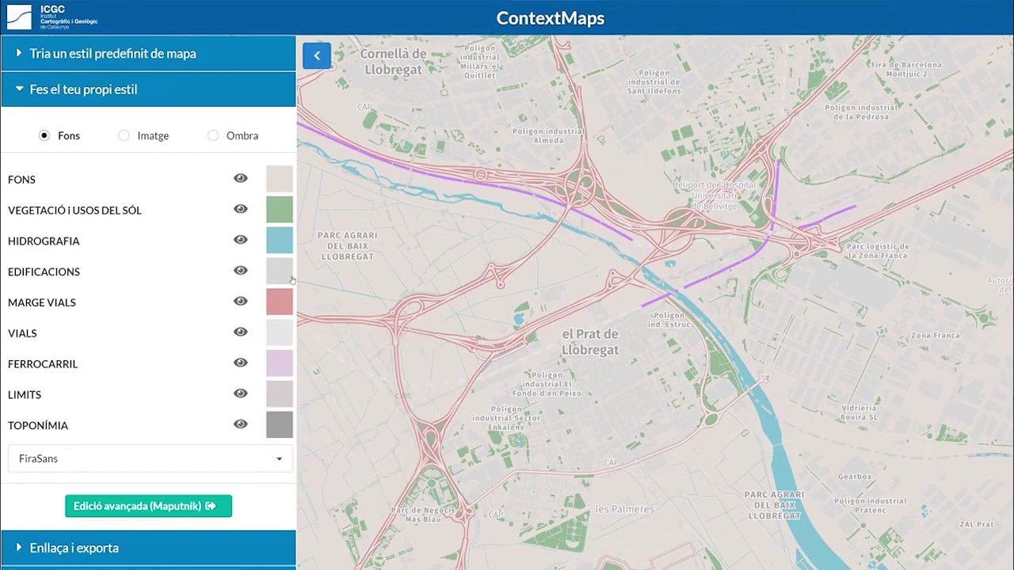
# Colour the EDIFICACIONS buildings layer dark grey #989191
pyautogui.click(285, 278)
pyautogui.moveTo(286, 304); pyautogui.dragTo(270, 324)
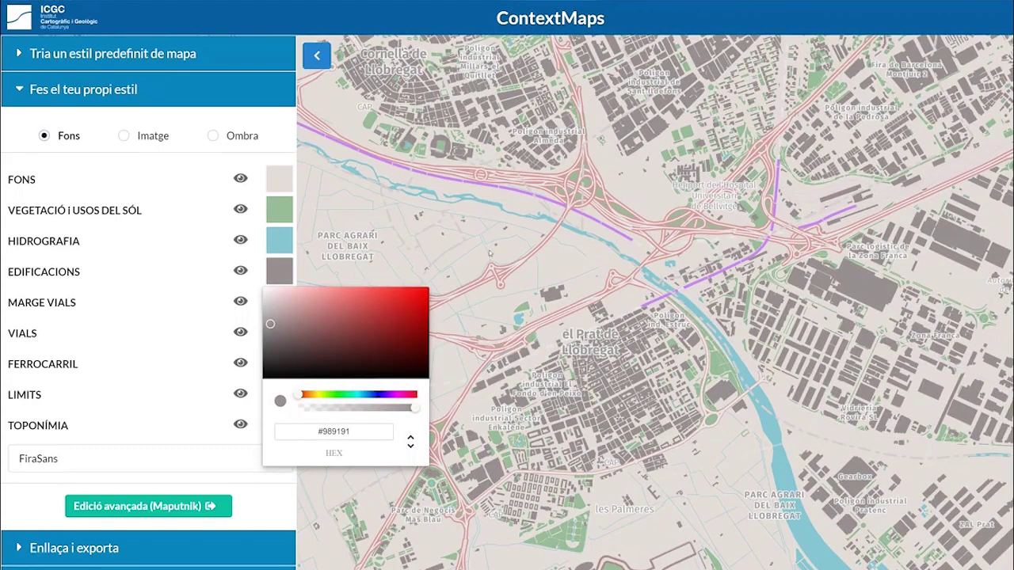
pyautogui.click(61, 337)
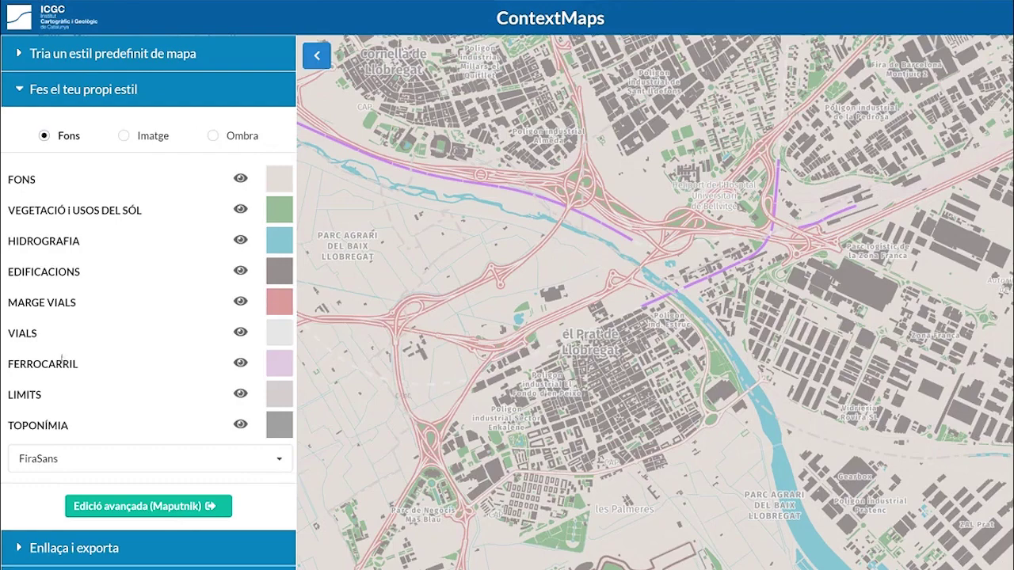
# Hide the LIMITS boundaries layer and expand the 'Enllaça i exporta' section
pyautogui.click(240, 394)
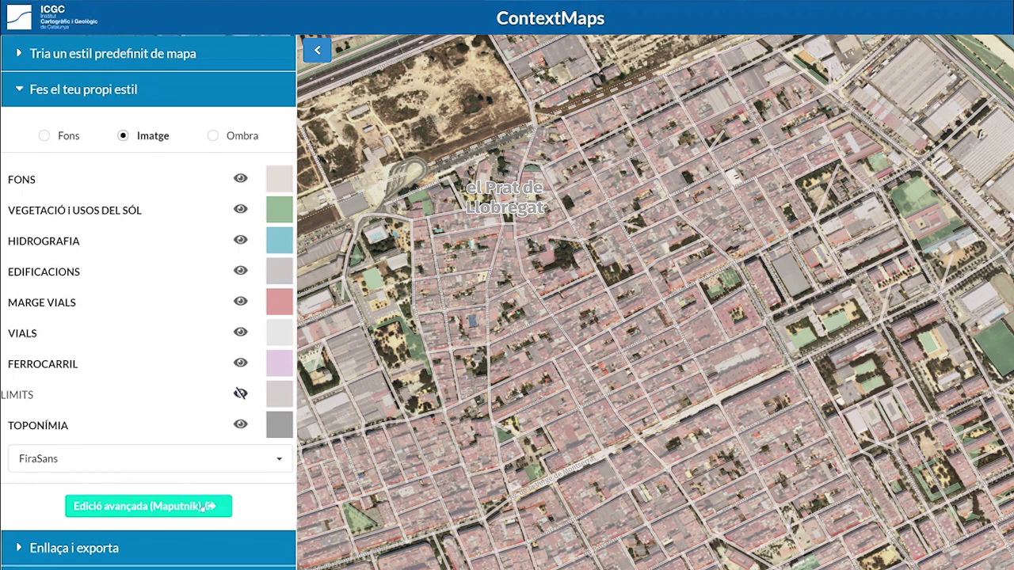
pyautogui.click(107, 545)
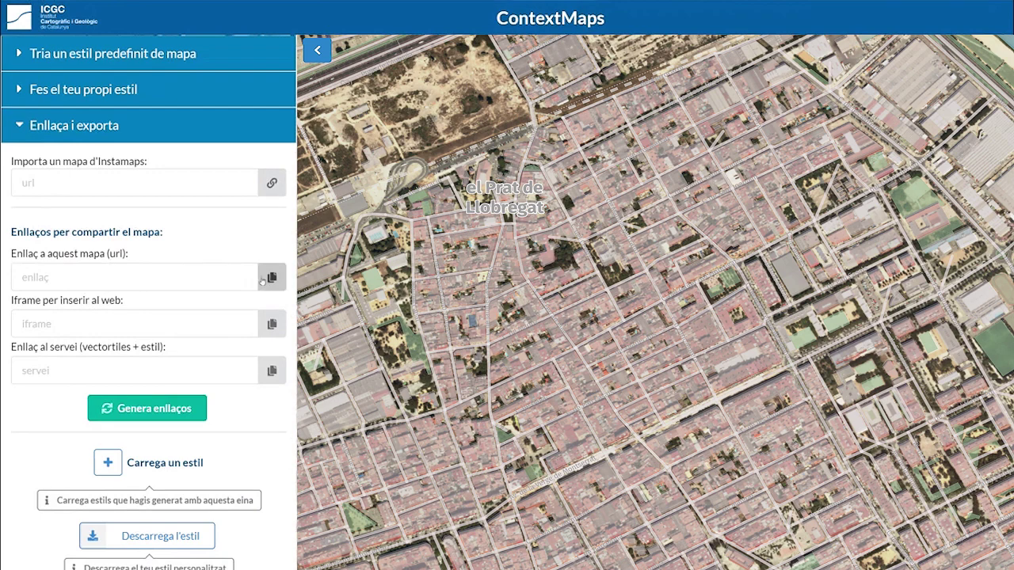
# Copy the generated map share URL, iframe embed code and style service link
pyautogui.click(161, 279)
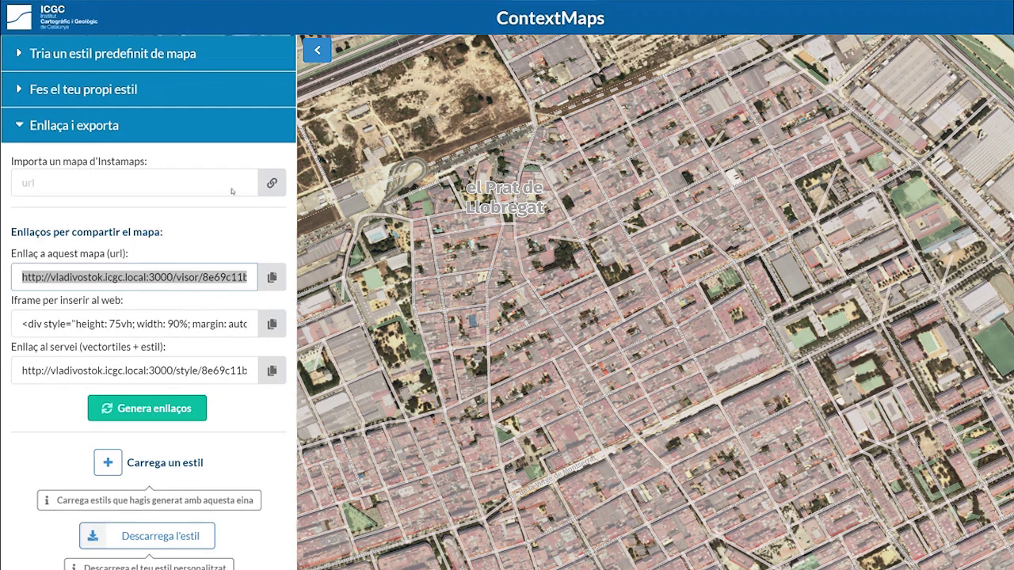
pyautogui.click(317, 49)
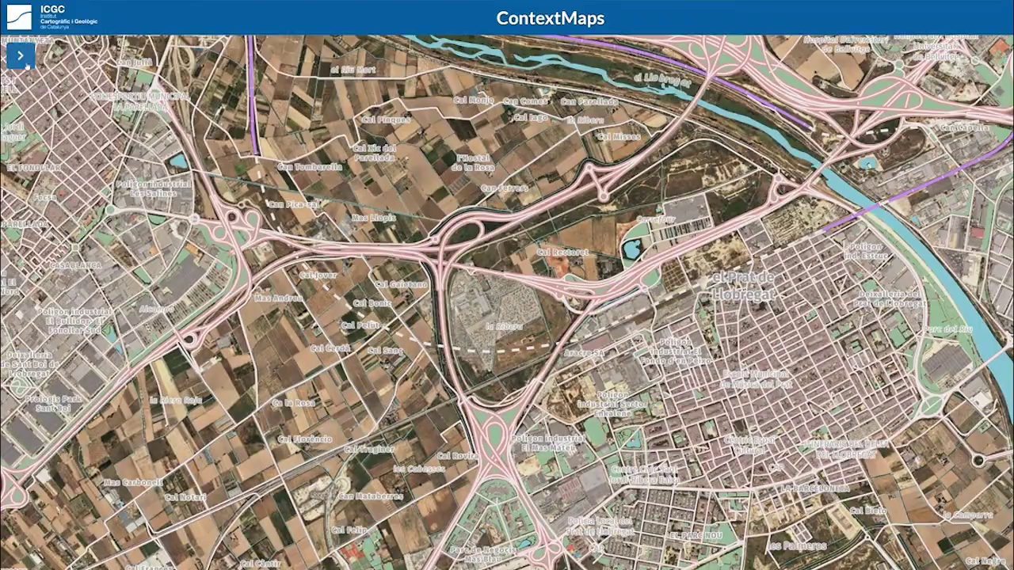
pyautogui.click(133, 324)
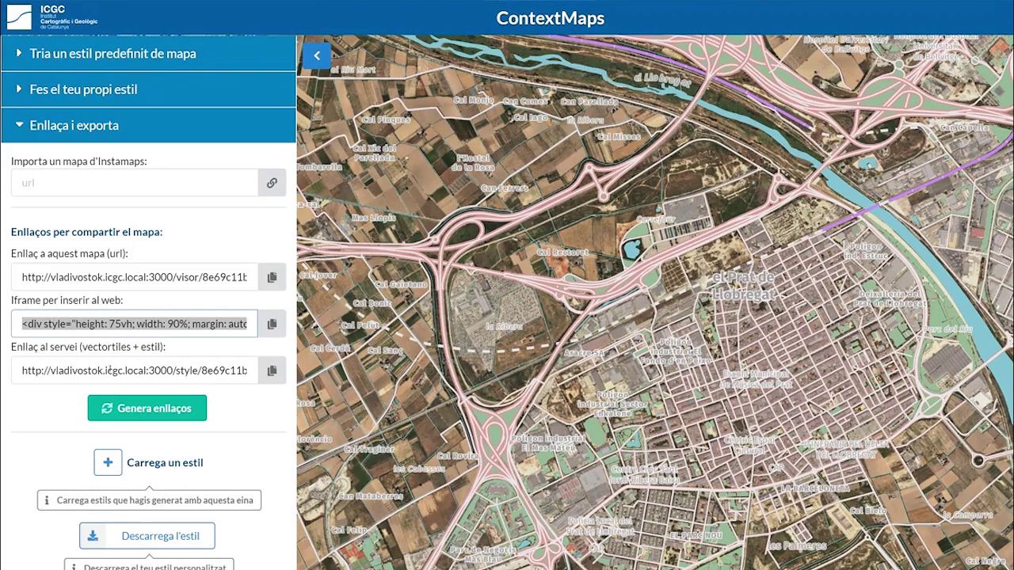
pyautogui.click(133, 371)
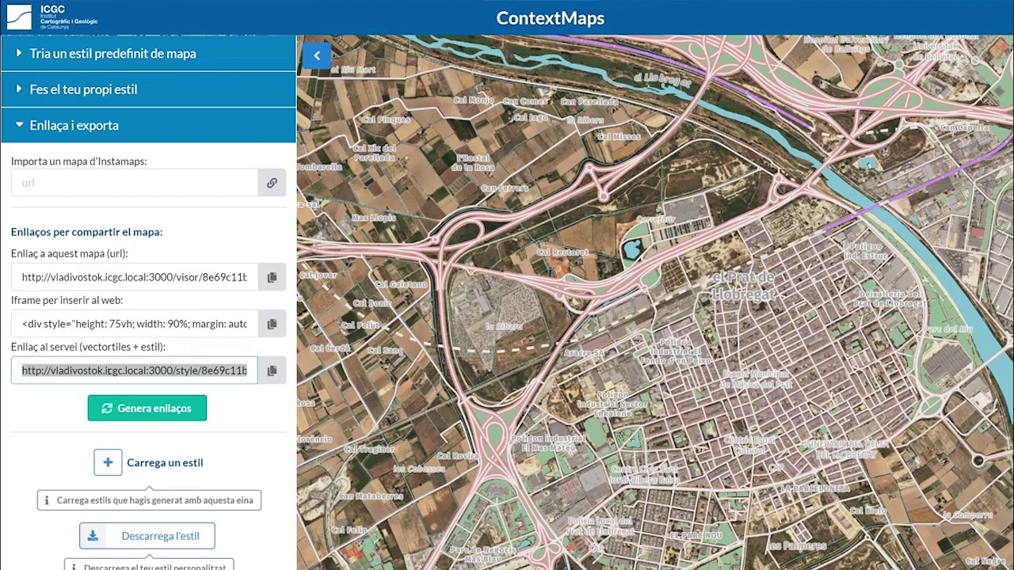